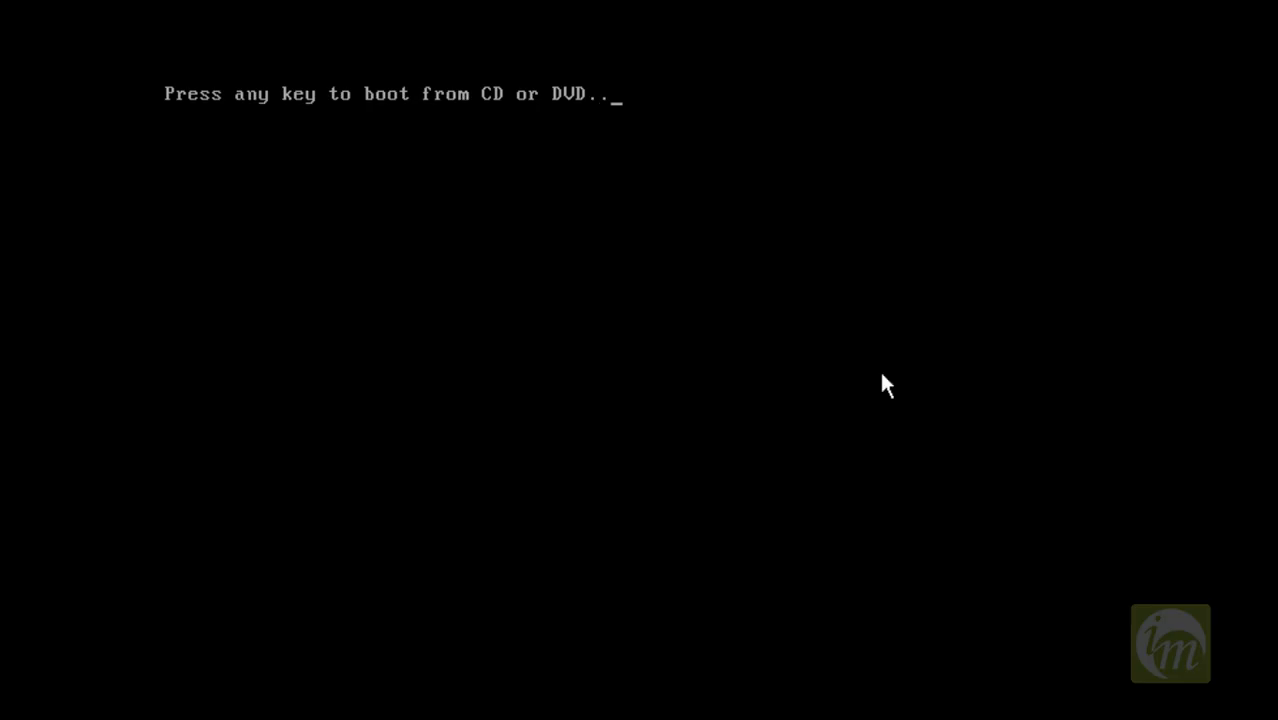
Boot from the Windows 7 disc, keep English, English (United States) and US keyboard, and start the installation.
key(Return)
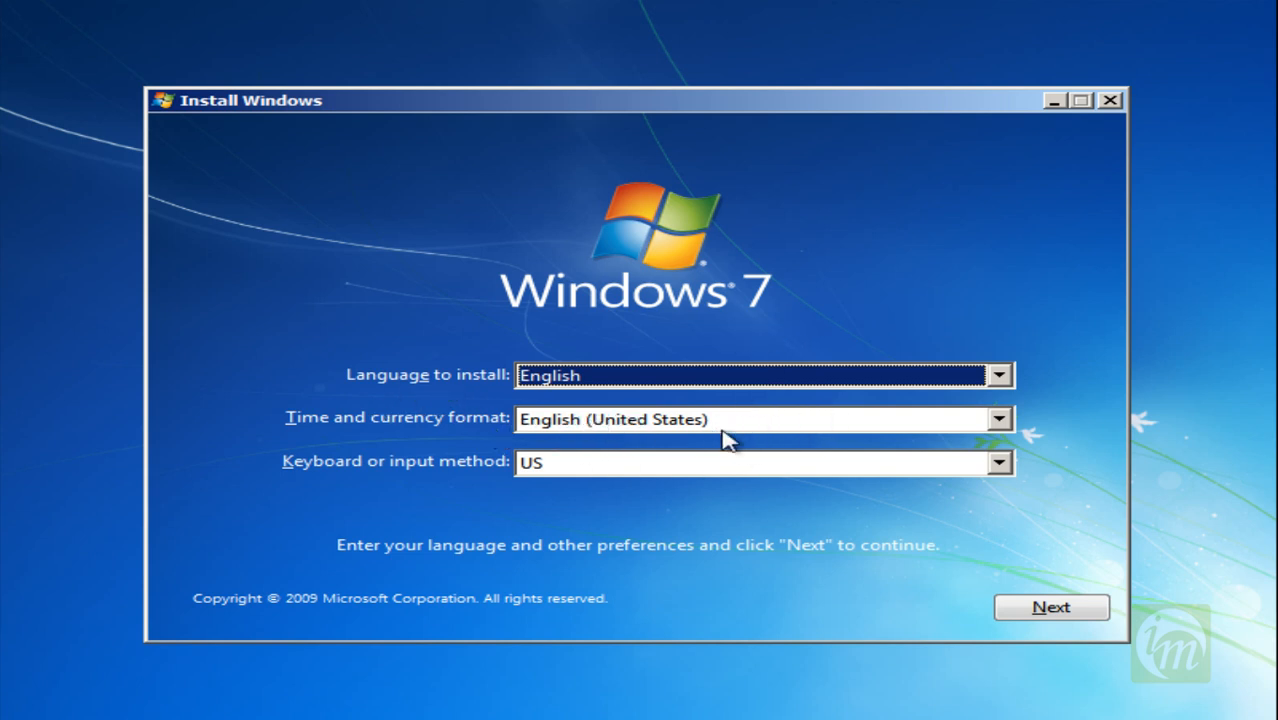
click(1073, 612)
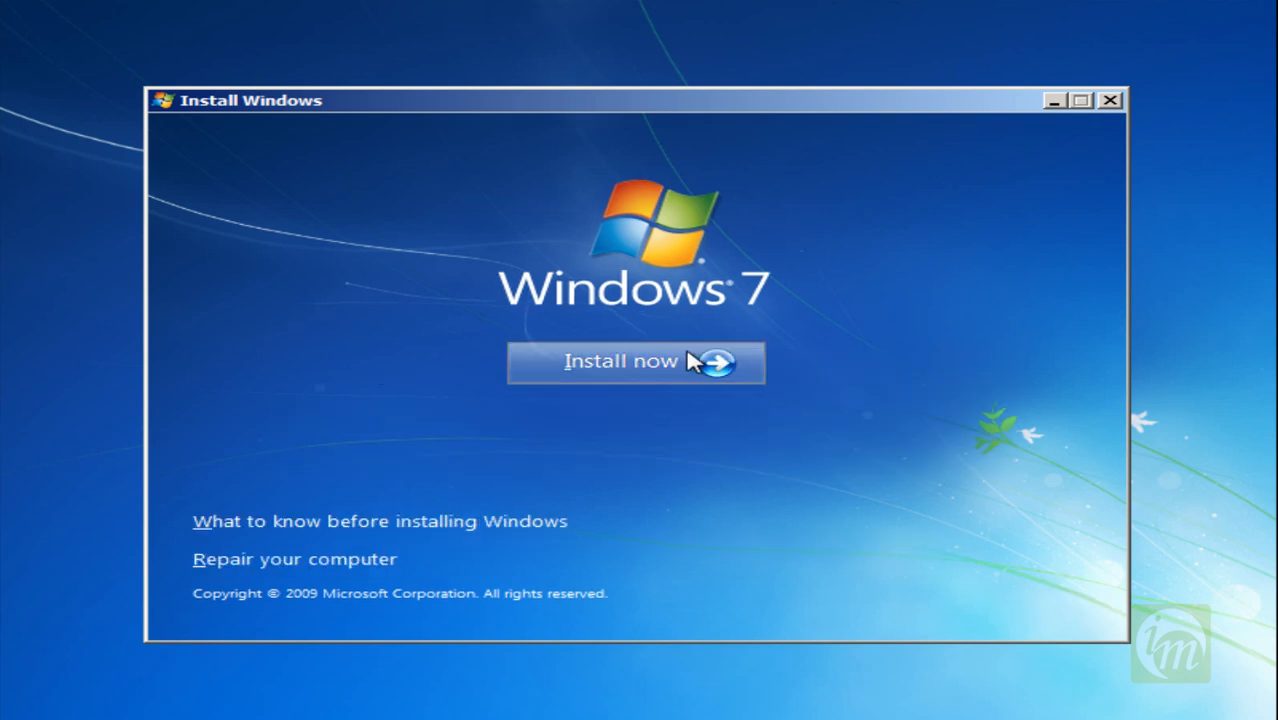
click(640, 368)
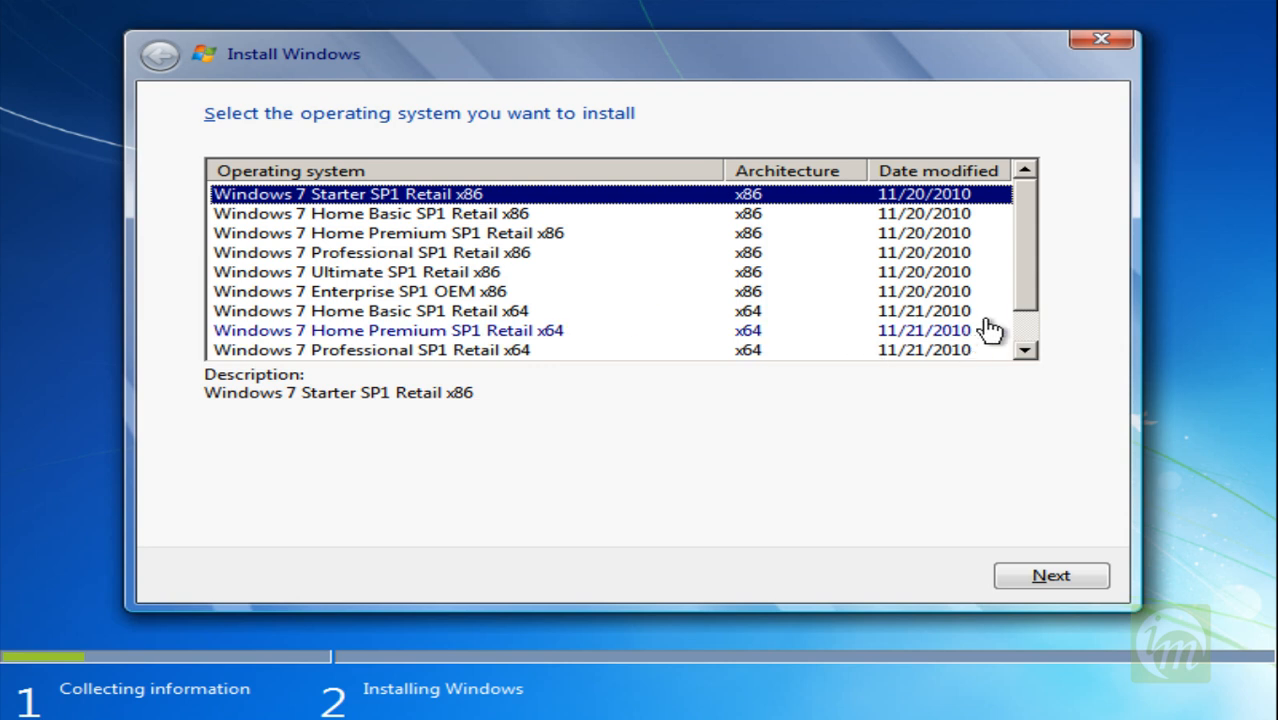
Choose Windows 7 Ultimate SP1 Retail x64 as the operating system to install.
scroll(950, 300, down, 1)
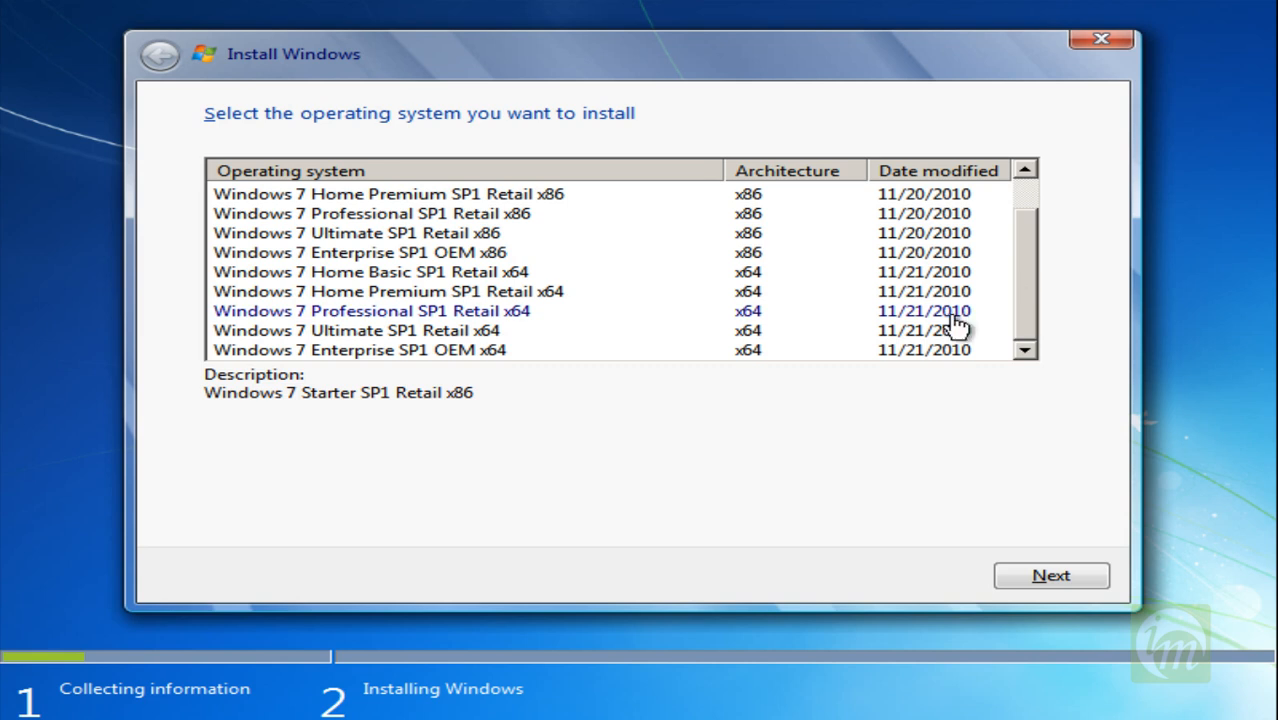
click(284, 334)
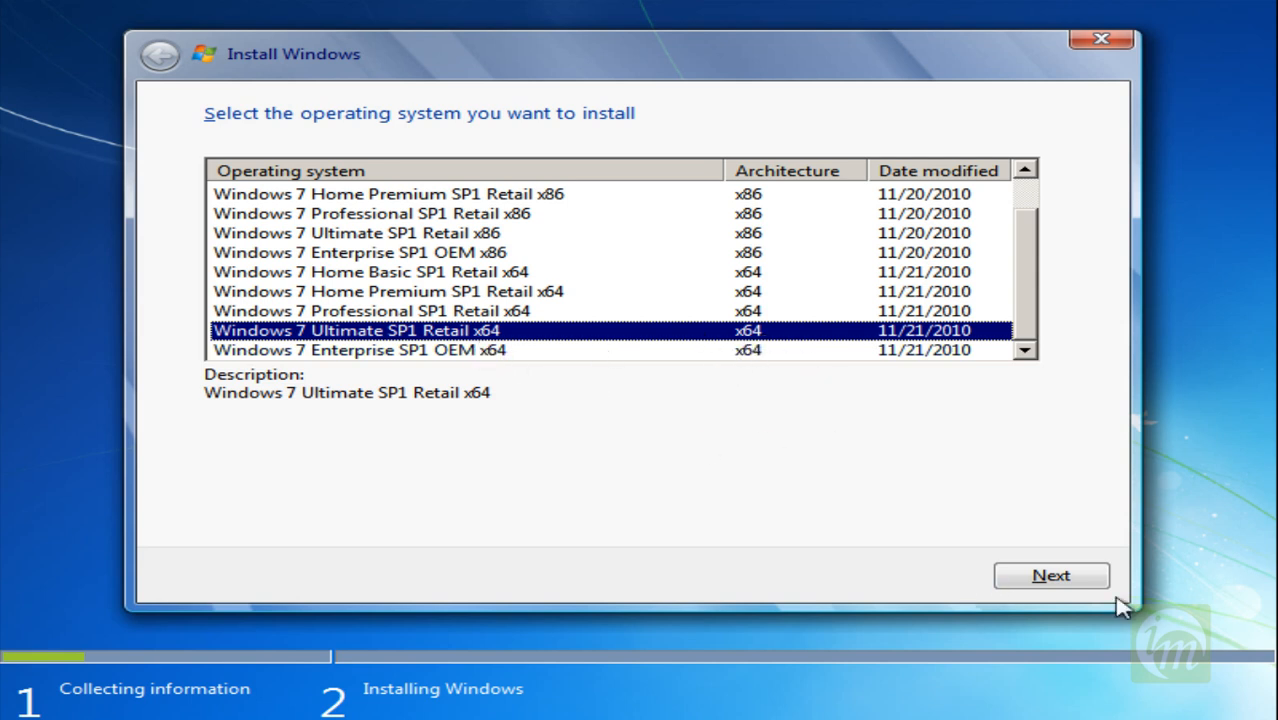
click(1087, 574)
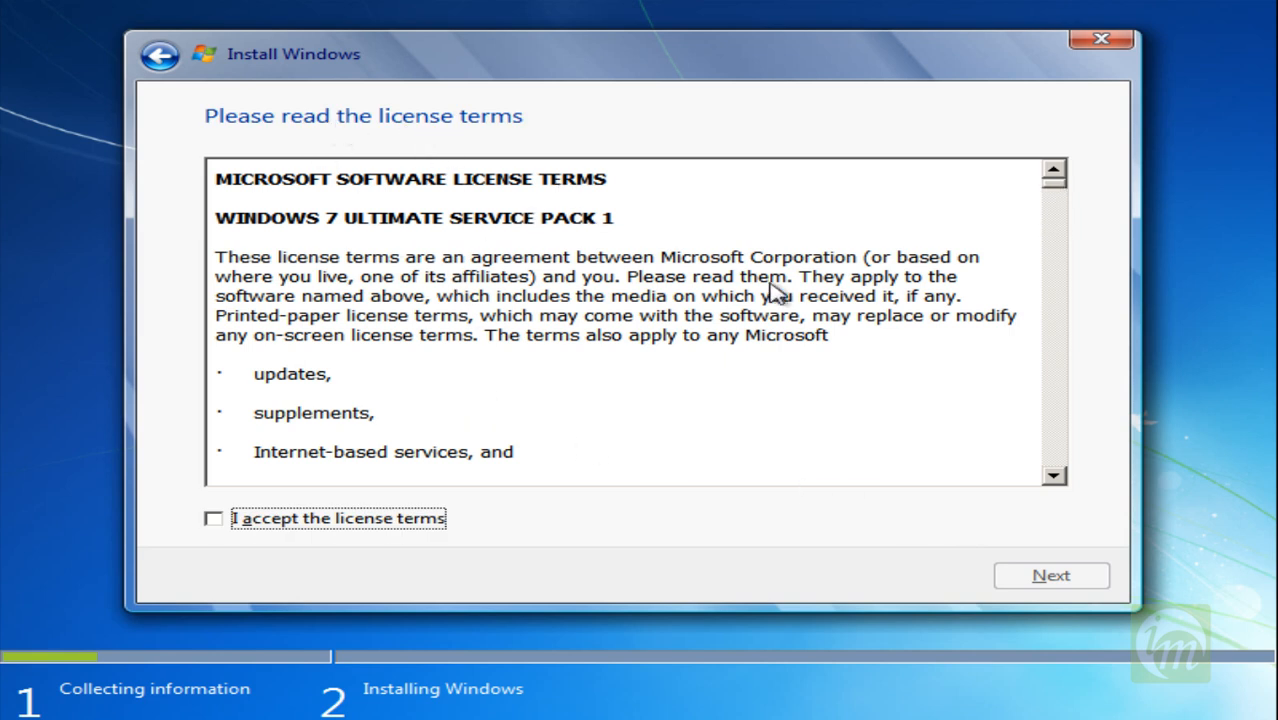
Accept the license terms and choose the Custom (advanced) installation type.
click(305, 530)
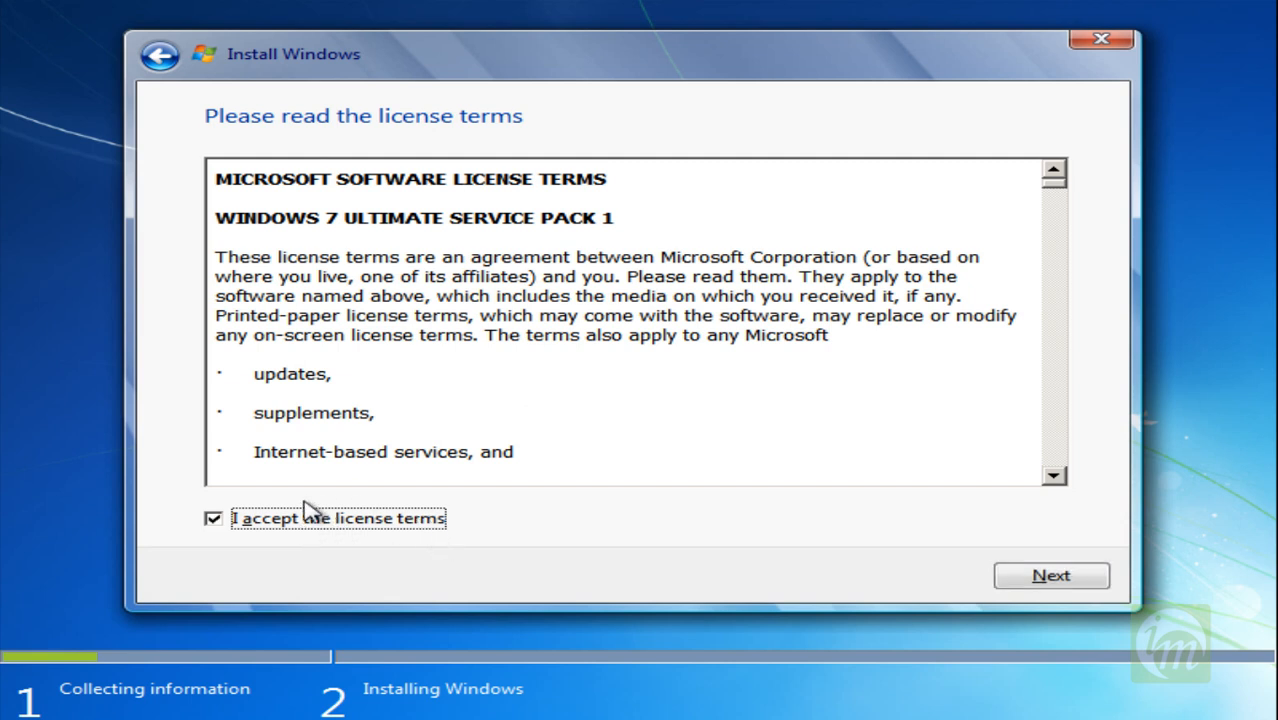
click(1092, 578)
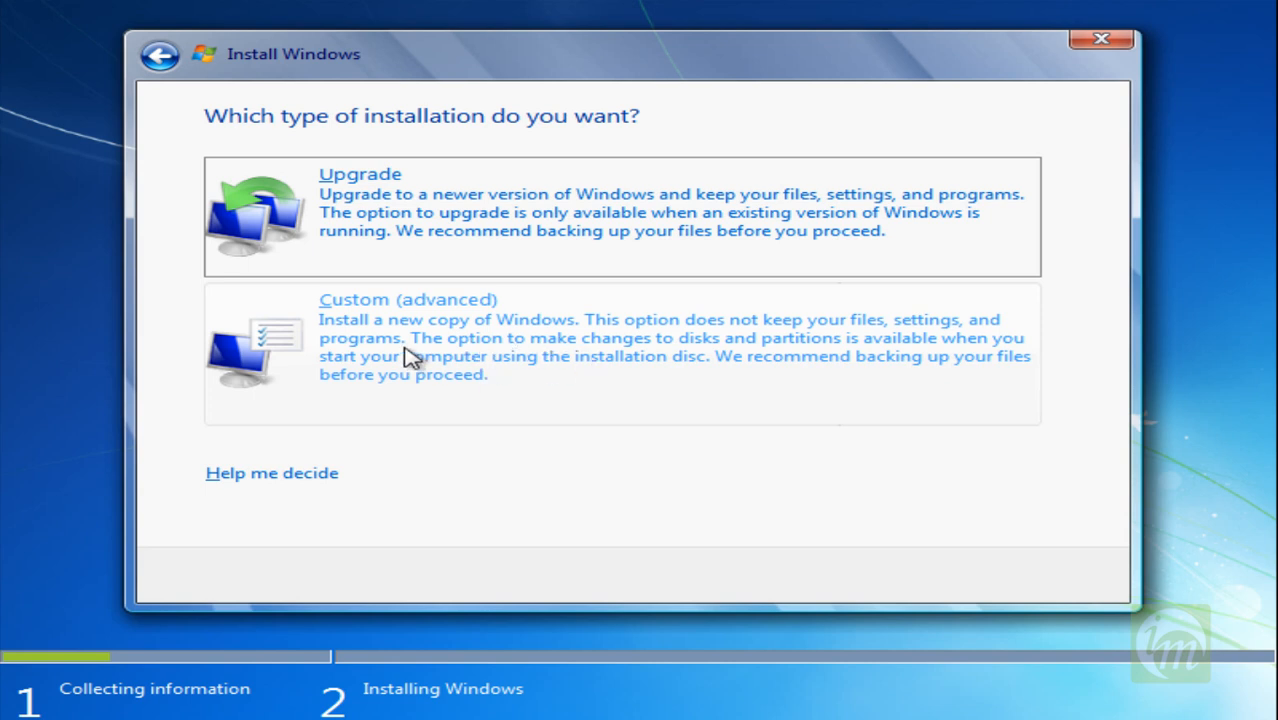
click(489, 345)
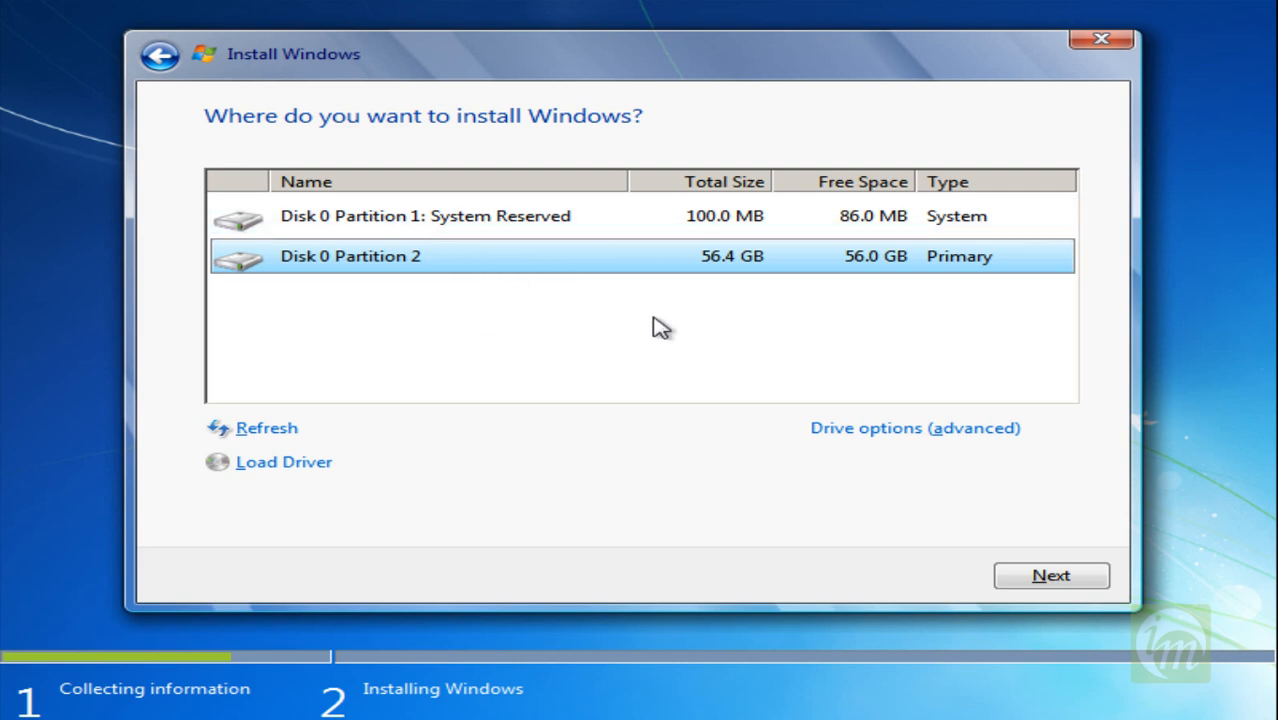
Format Disk 0 Partition 2 and start installing Windows on it.
click(766, 318)
click(670, 260)
click(585, 334)
click(550, 272)
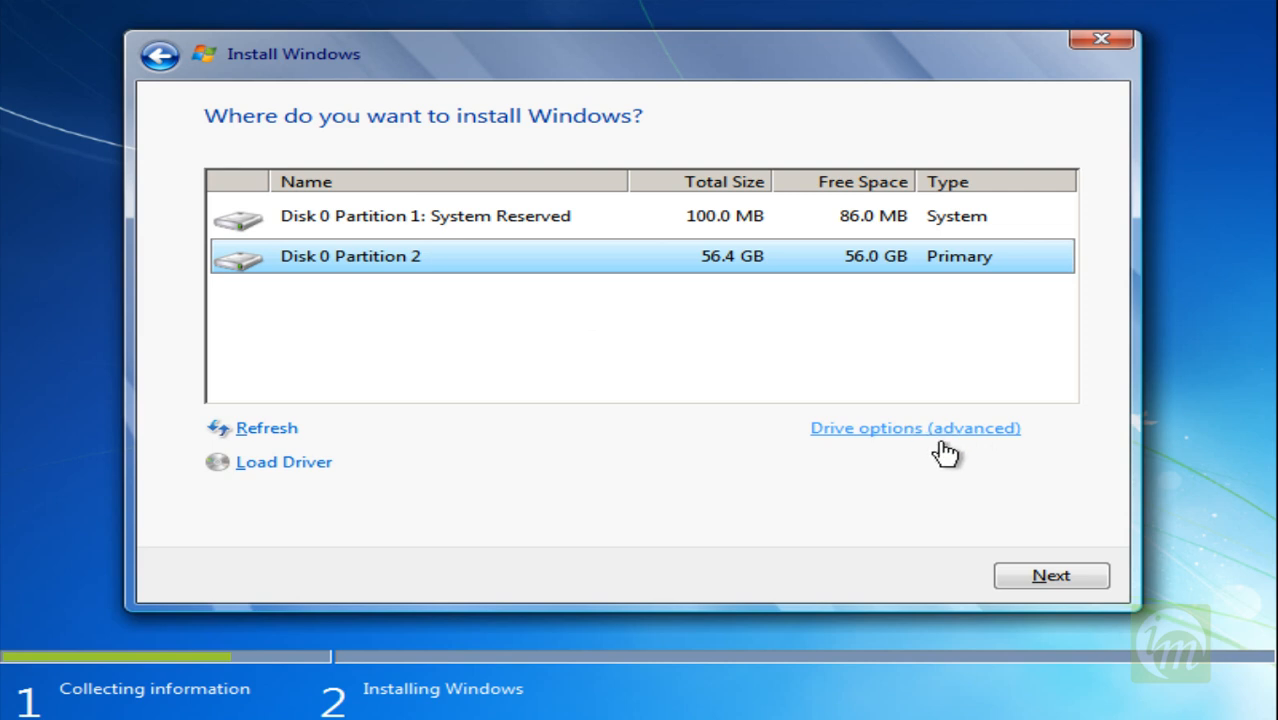
click(904, 433)
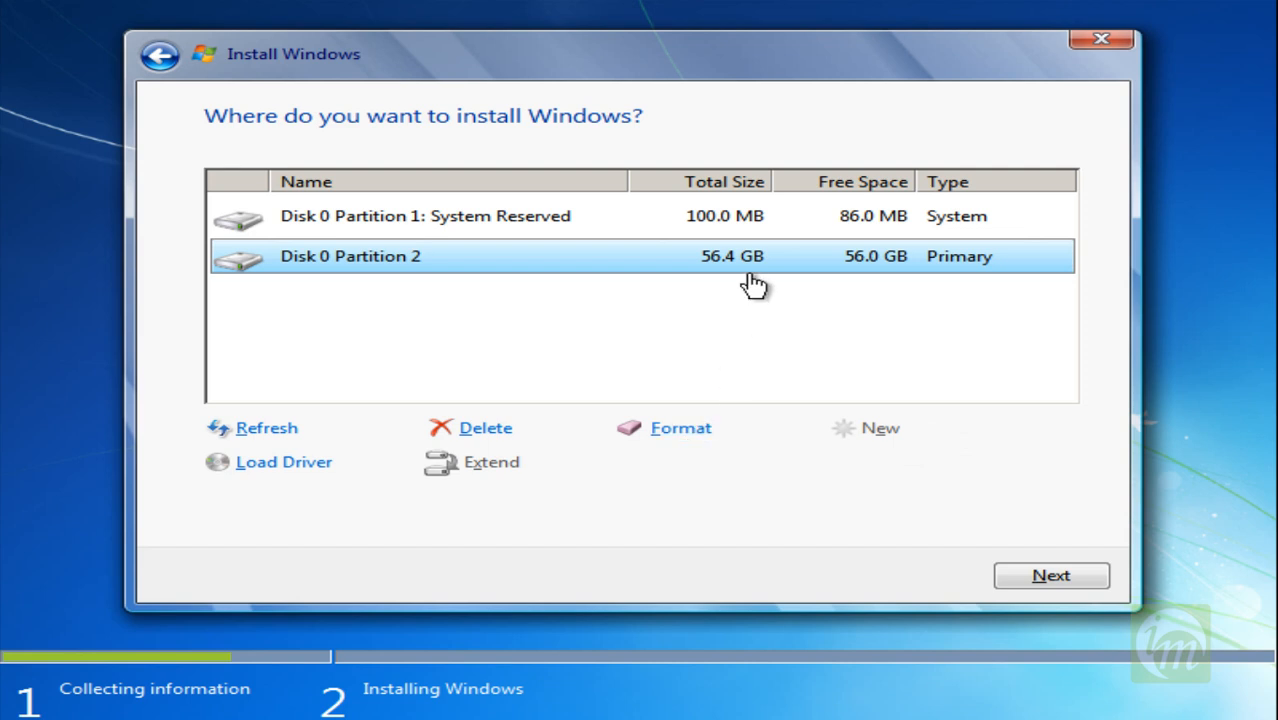
click(700, 426)
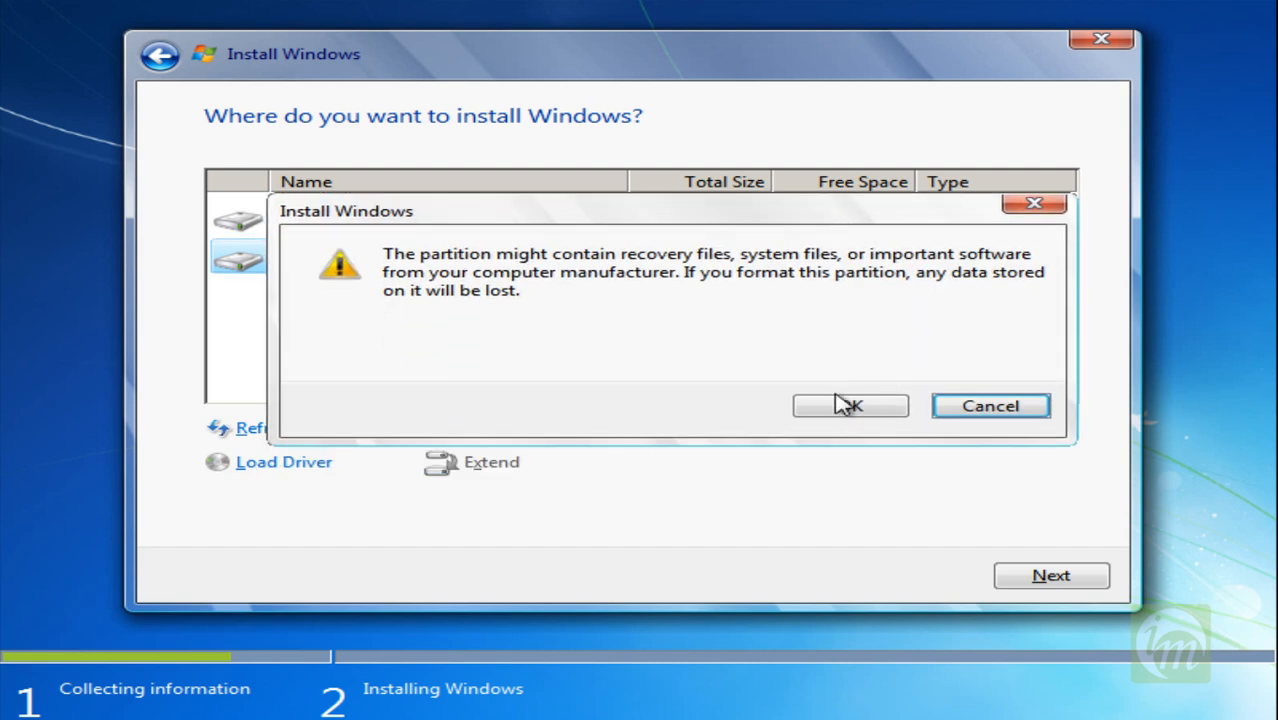
click(848, 405)
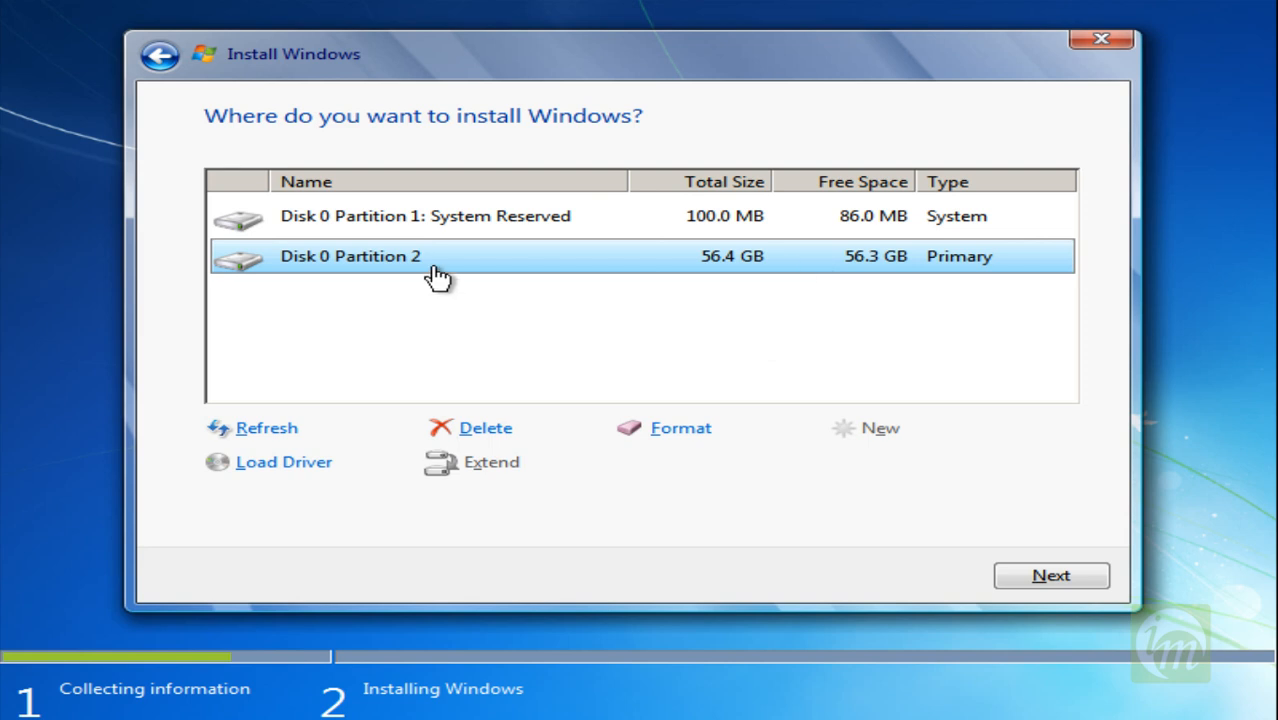
click(1071, 578)
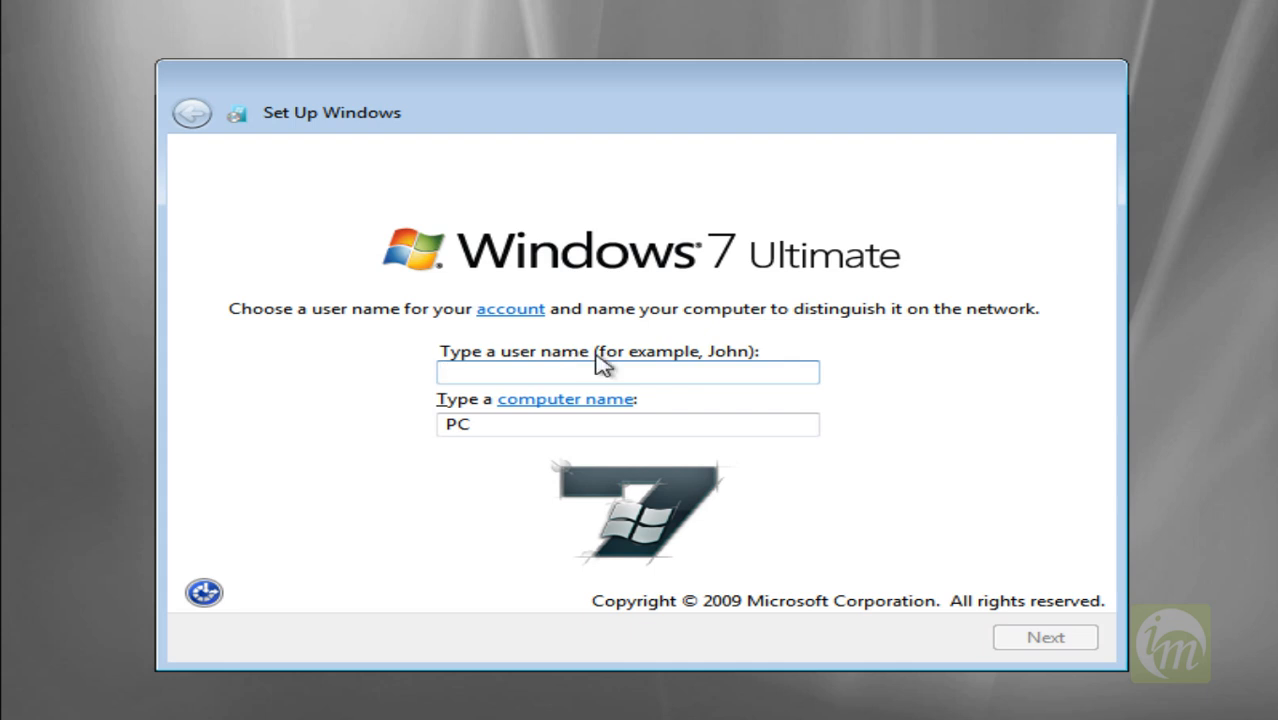
Set the user name to INFOMEDIA and accept INFOMEDIA-PC as the computer name.
text(I)
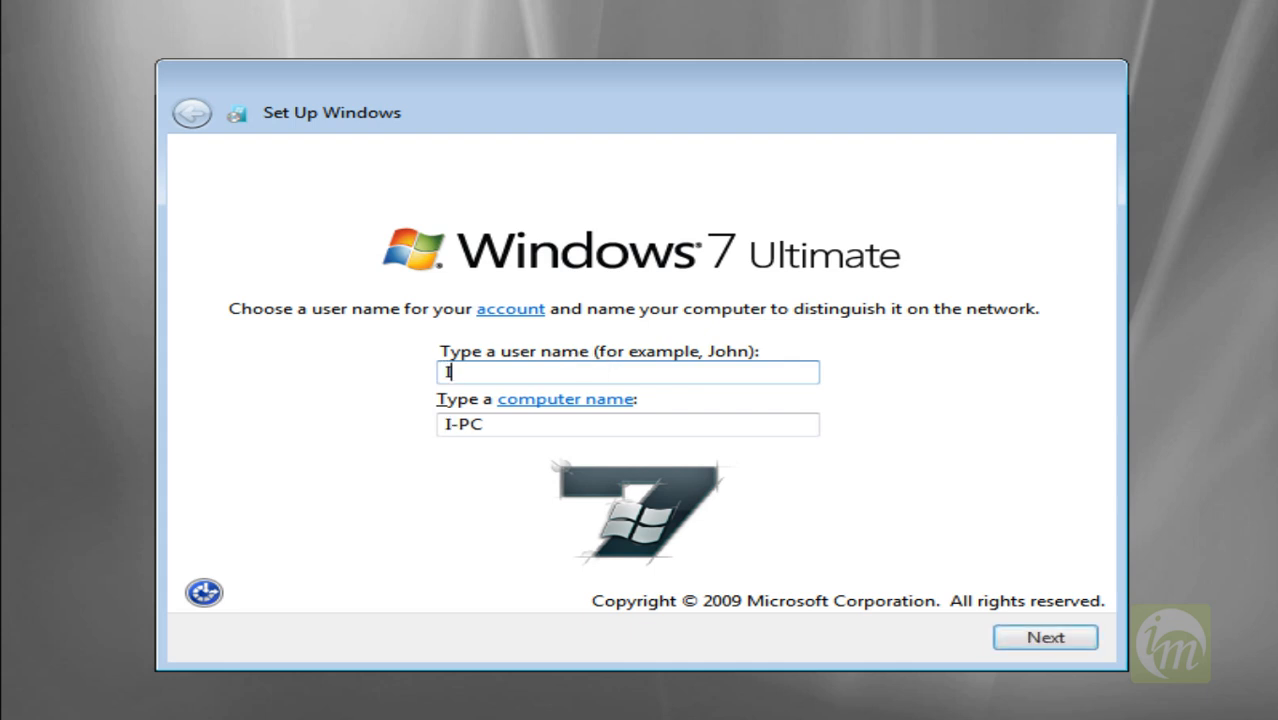
text(NFOMEDIA)
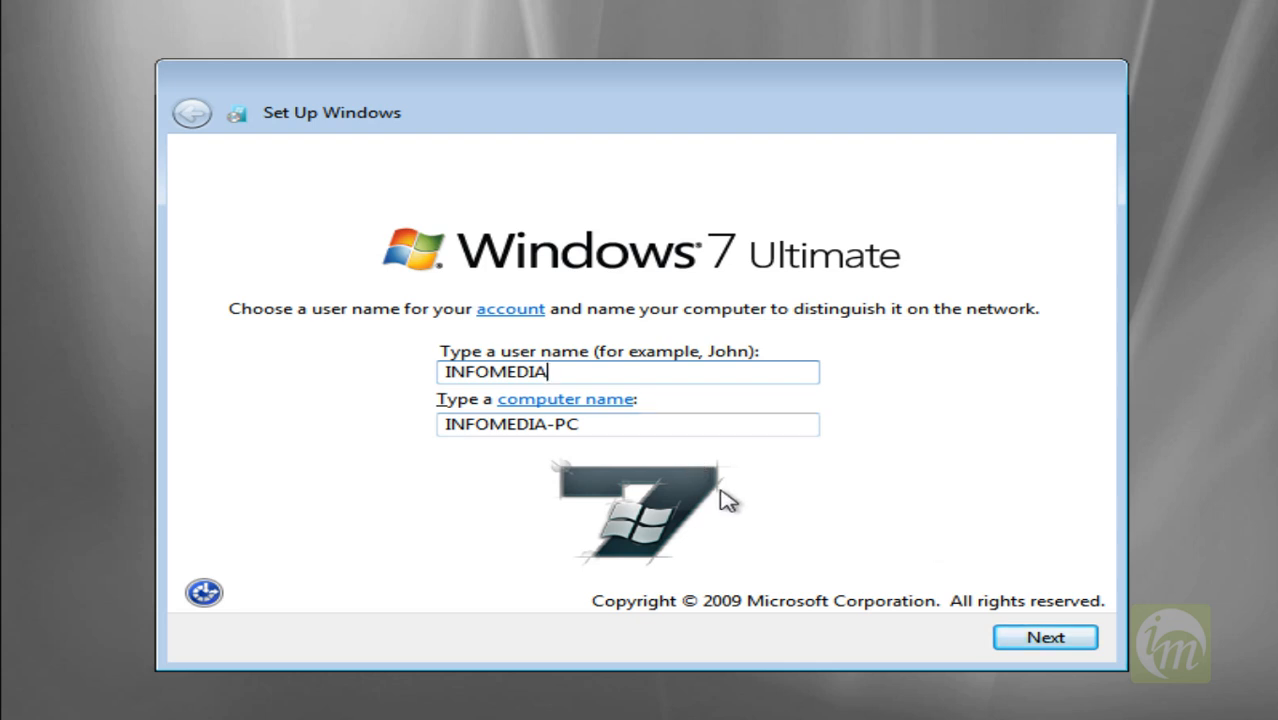
click(1077, 644)
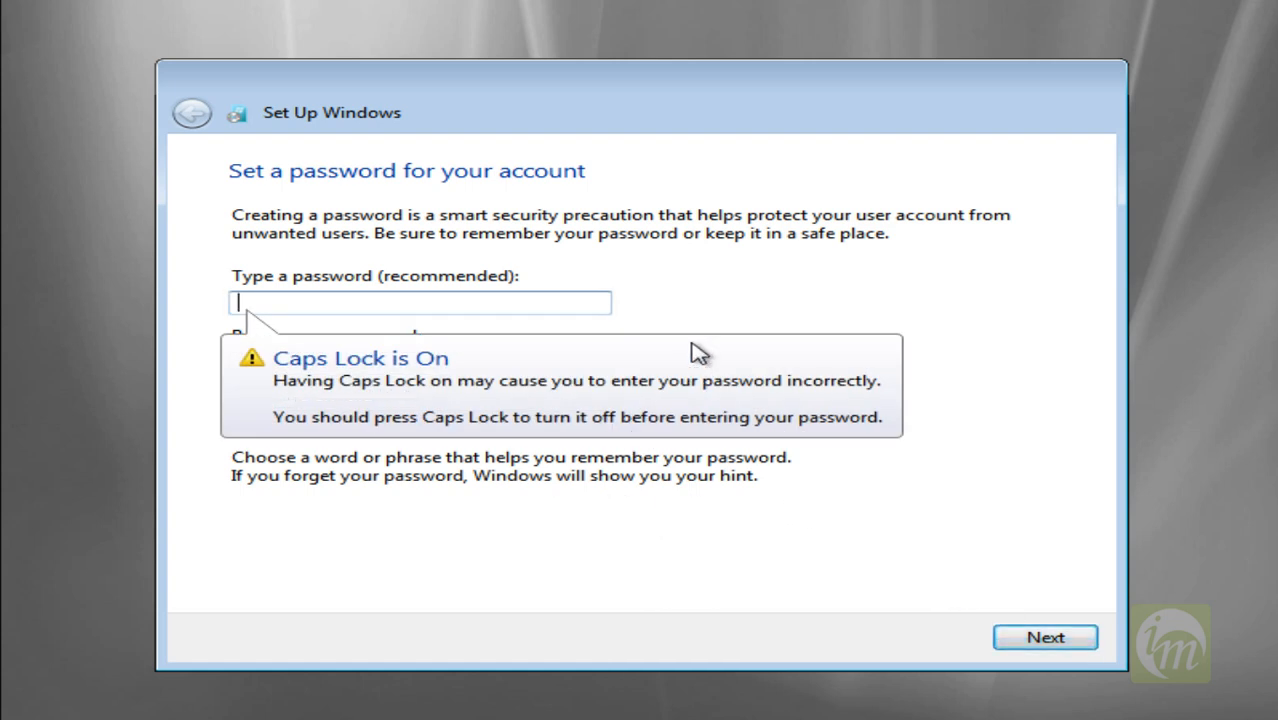
Leave the account without a password and choose Ask me later for the Windows protection and update settings.
key(Caps_Lock)
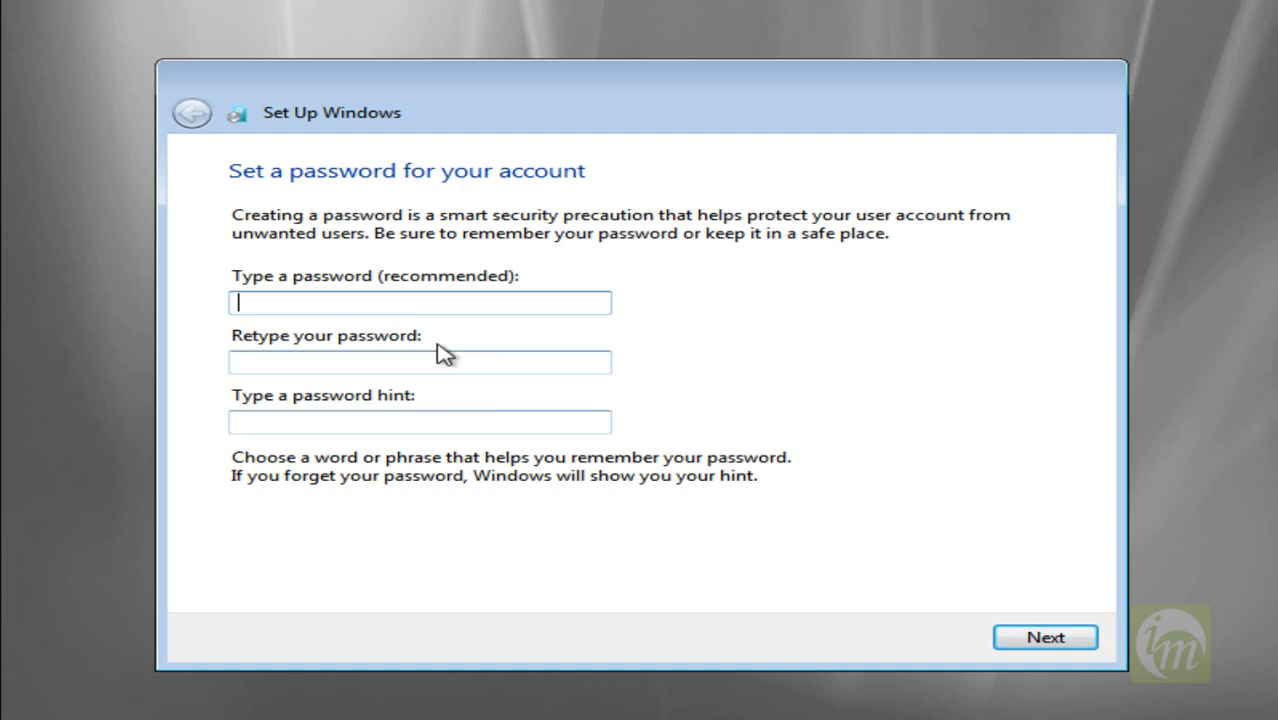
click(1040, 640)
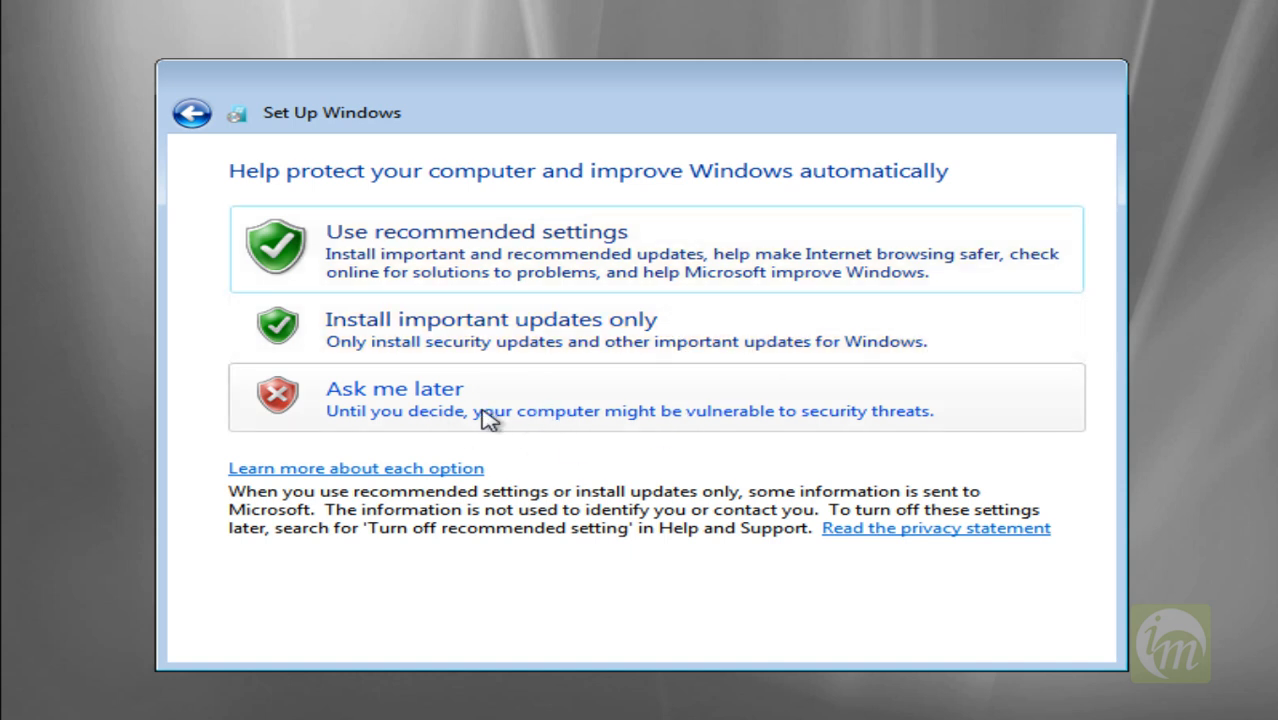
click(522, 410)
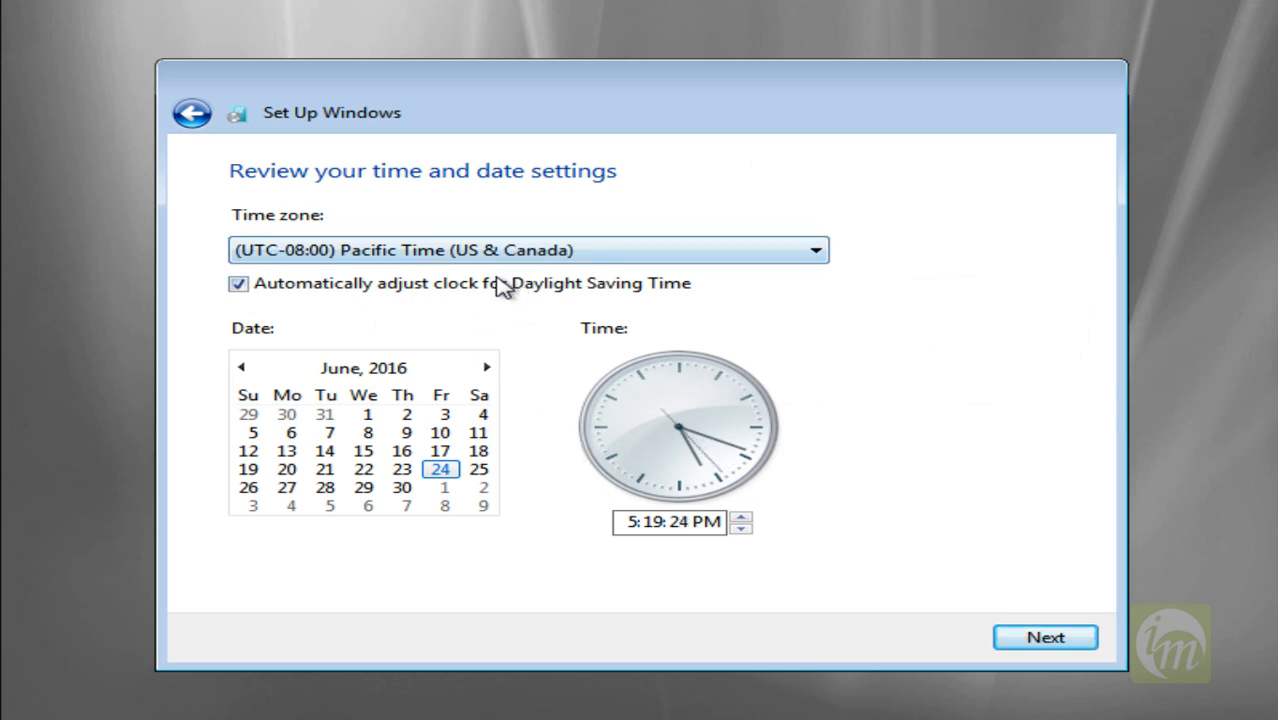
Set the time zone to (UTC+05:30) Chennai, Kolkata, Mumbai, New Delhi and choose Public network as the computer's location.
click(782, 252)
drag(815, 183, 812, 392)
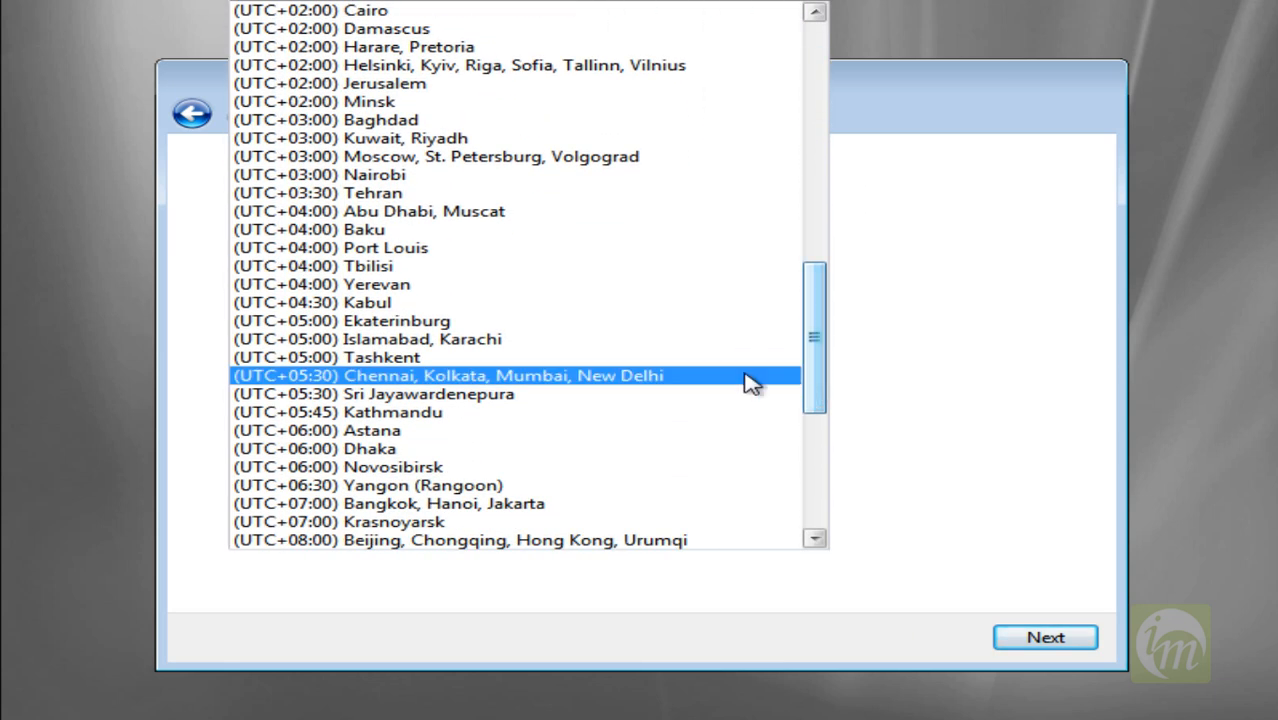
click(536, 385)
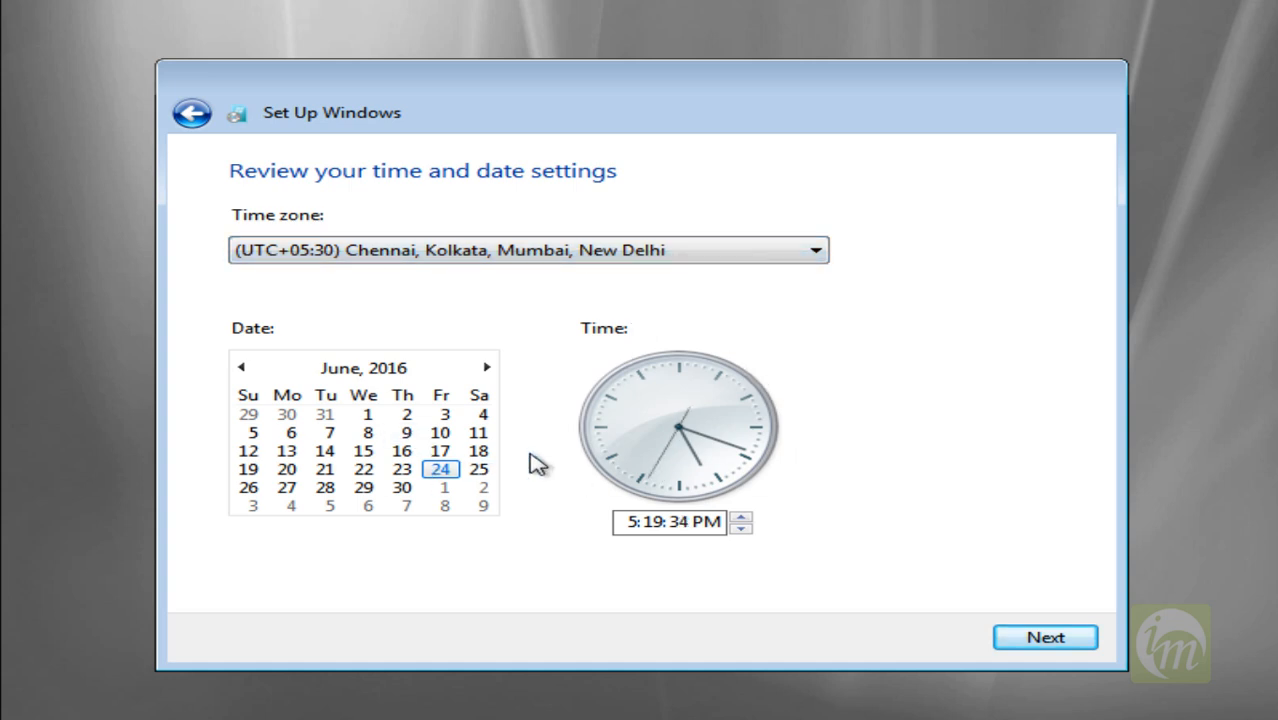
click(1035, 642)
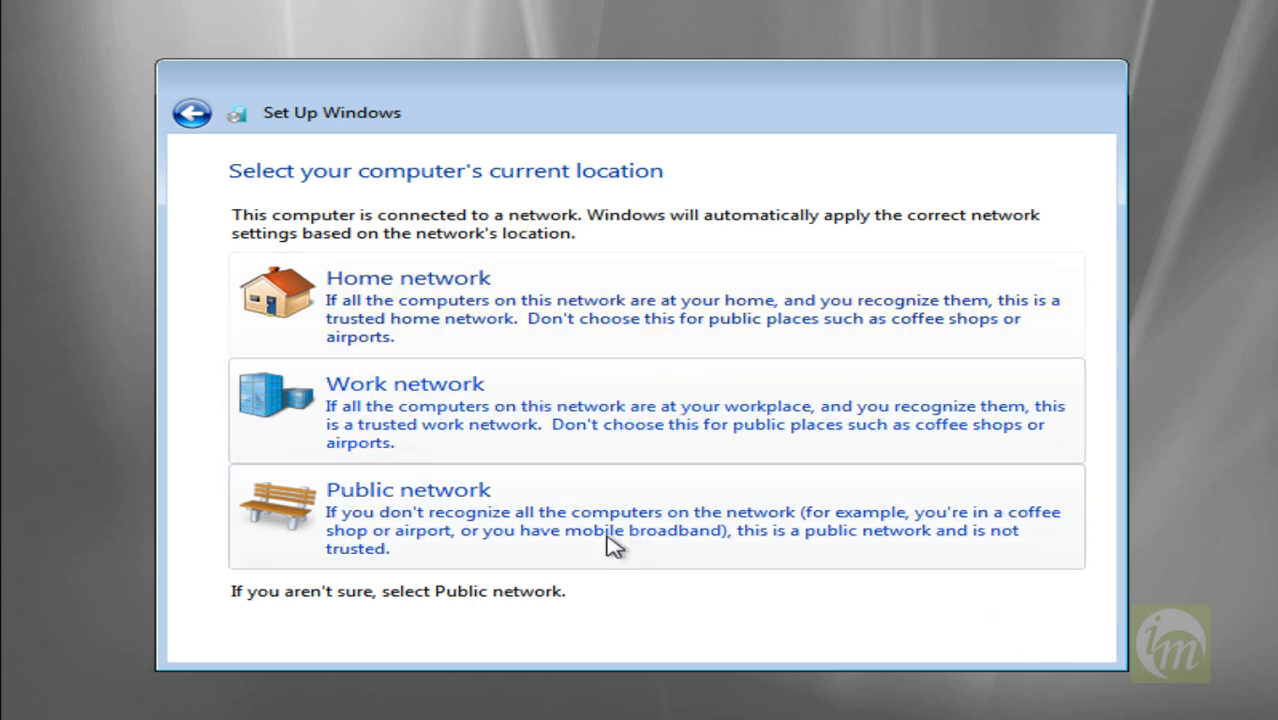
click(542, 515)
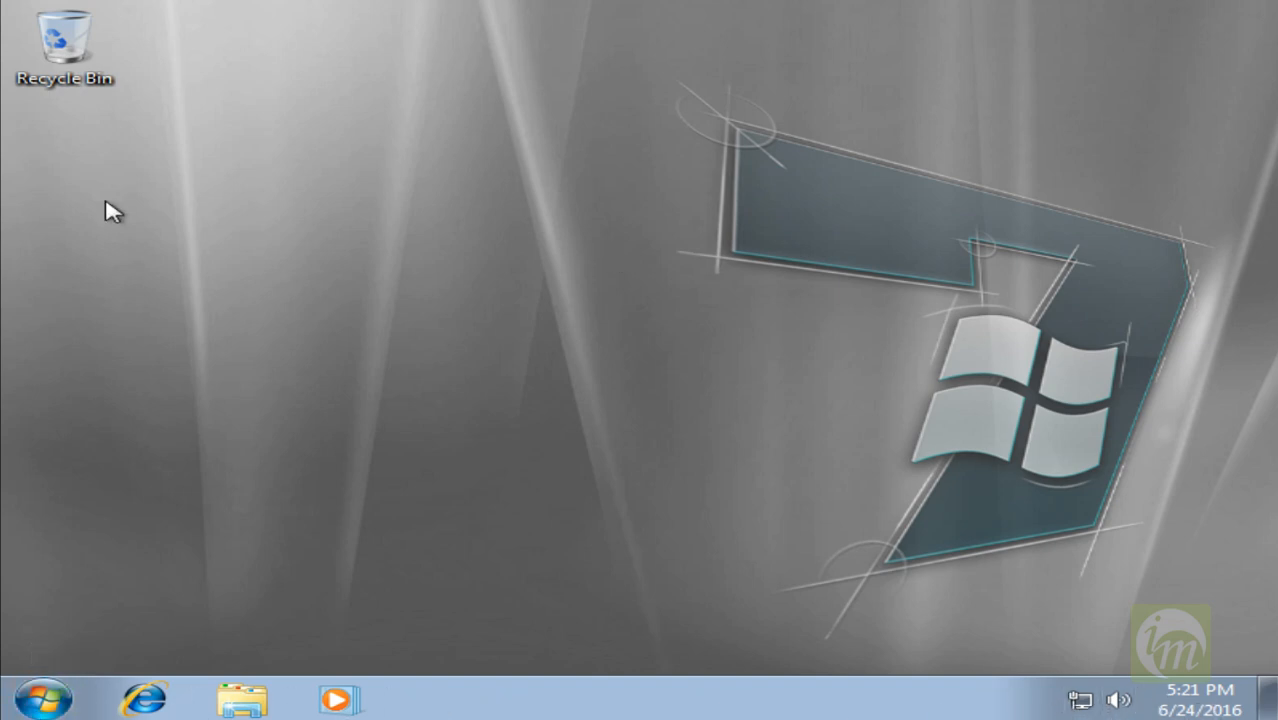
Show the Computer icon on the desktop.
click(52, 692)
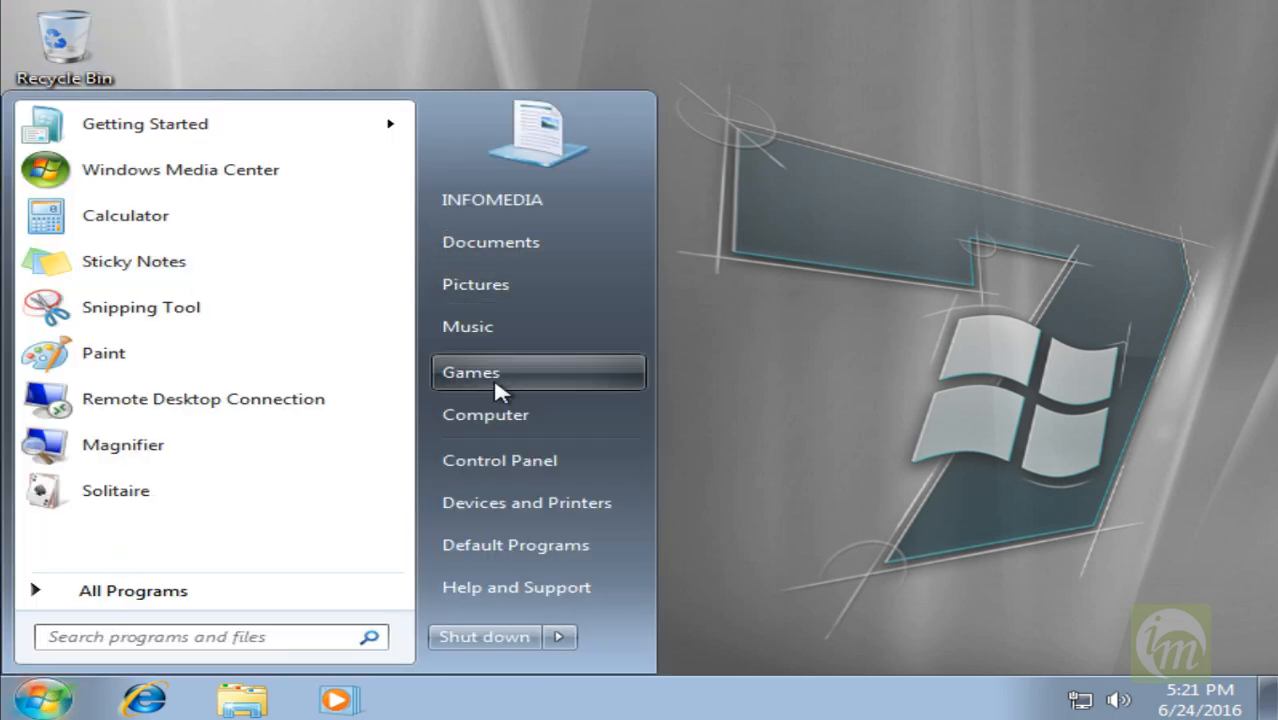
right_click(505, 428)
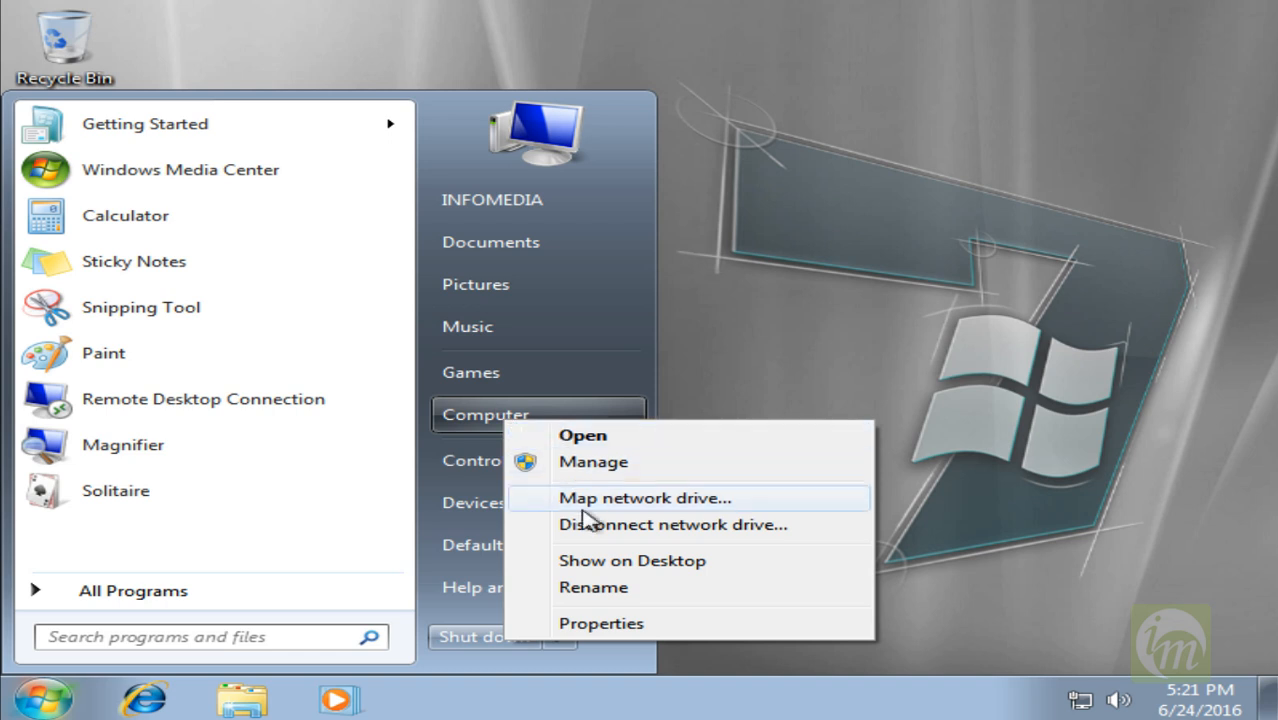
click(608, 559)
click(300, 33)
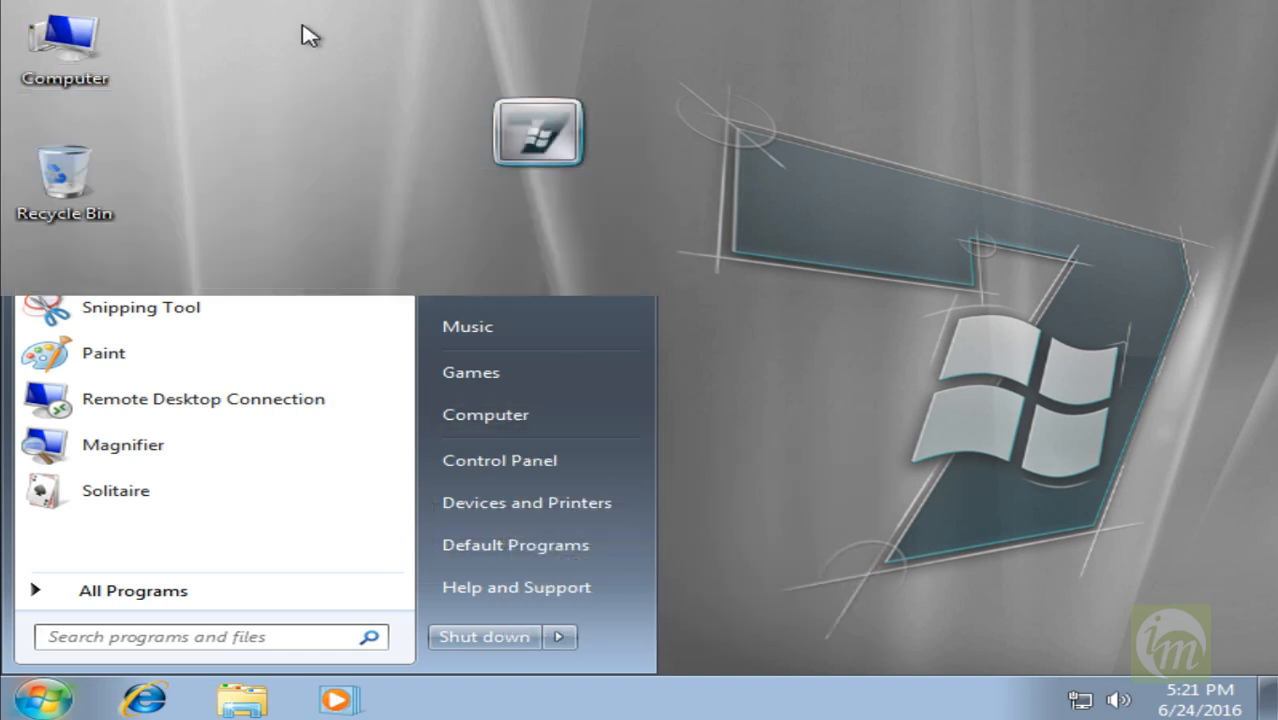
Examine the computer's system properties down to the Windows activation section, and close the window.
click(88, 33)
right_click(88, 33)
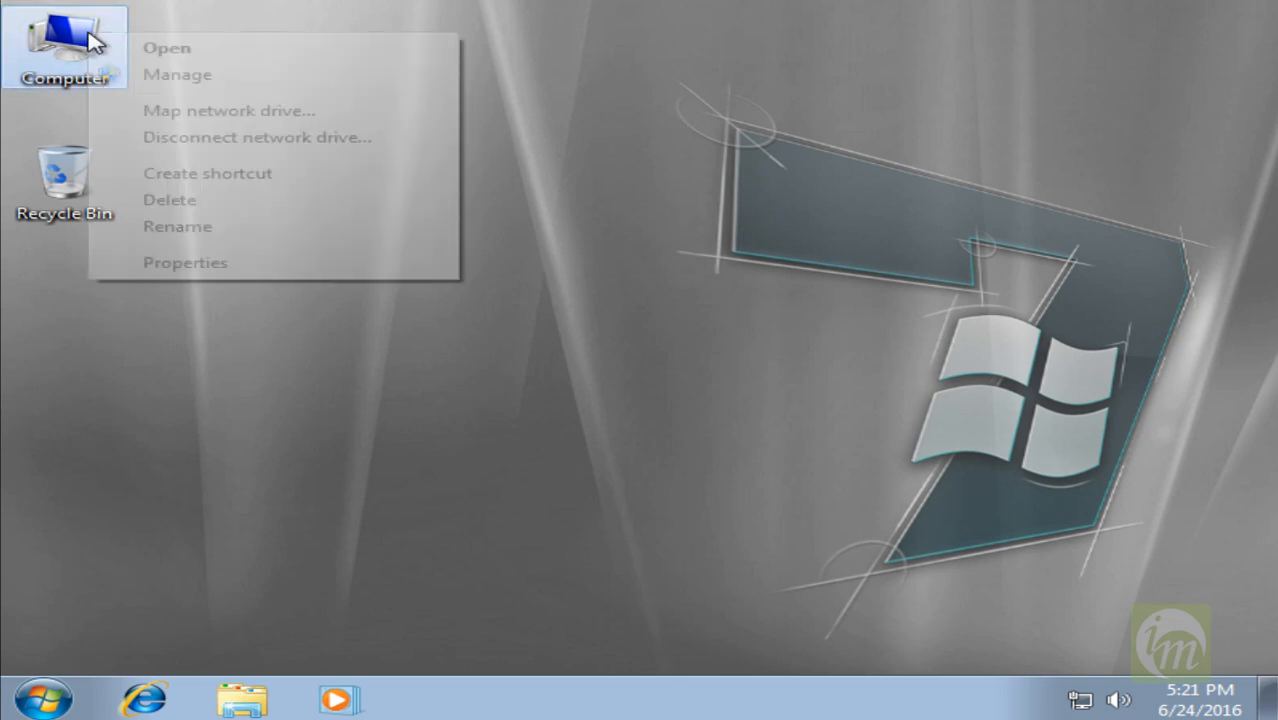
click(186, 262)
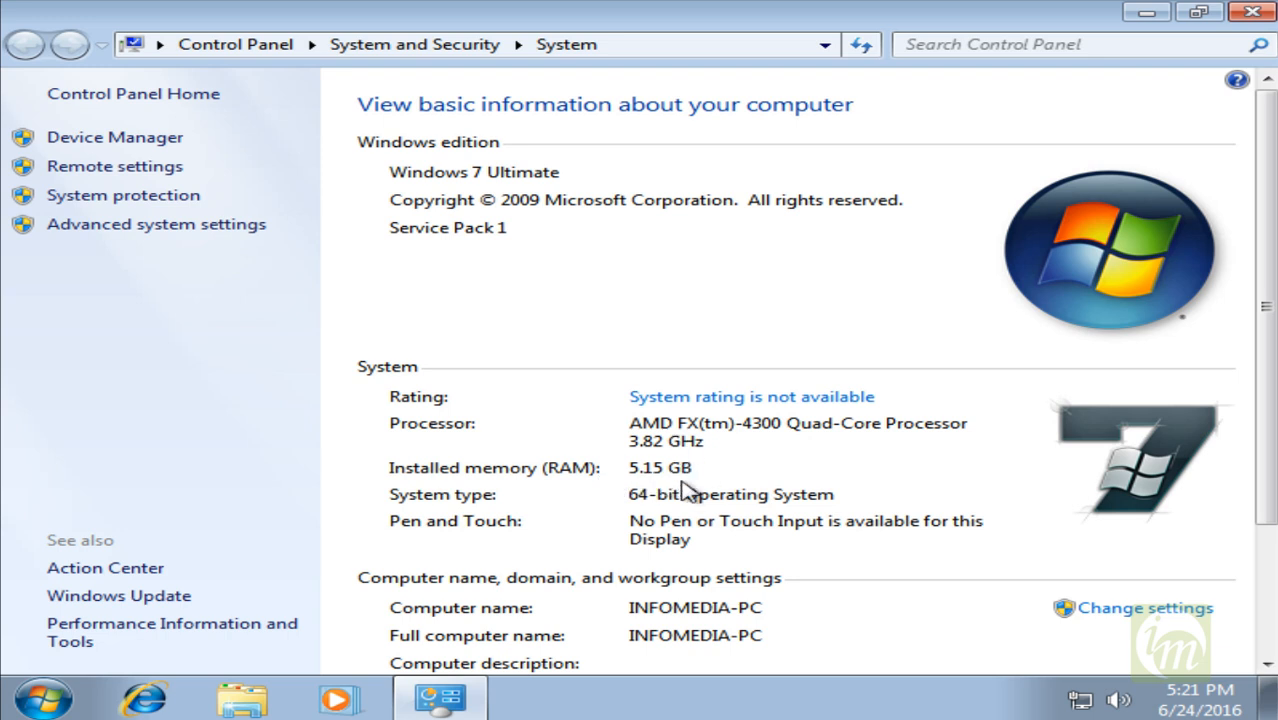
drag(1272, 343, 1262, 489)
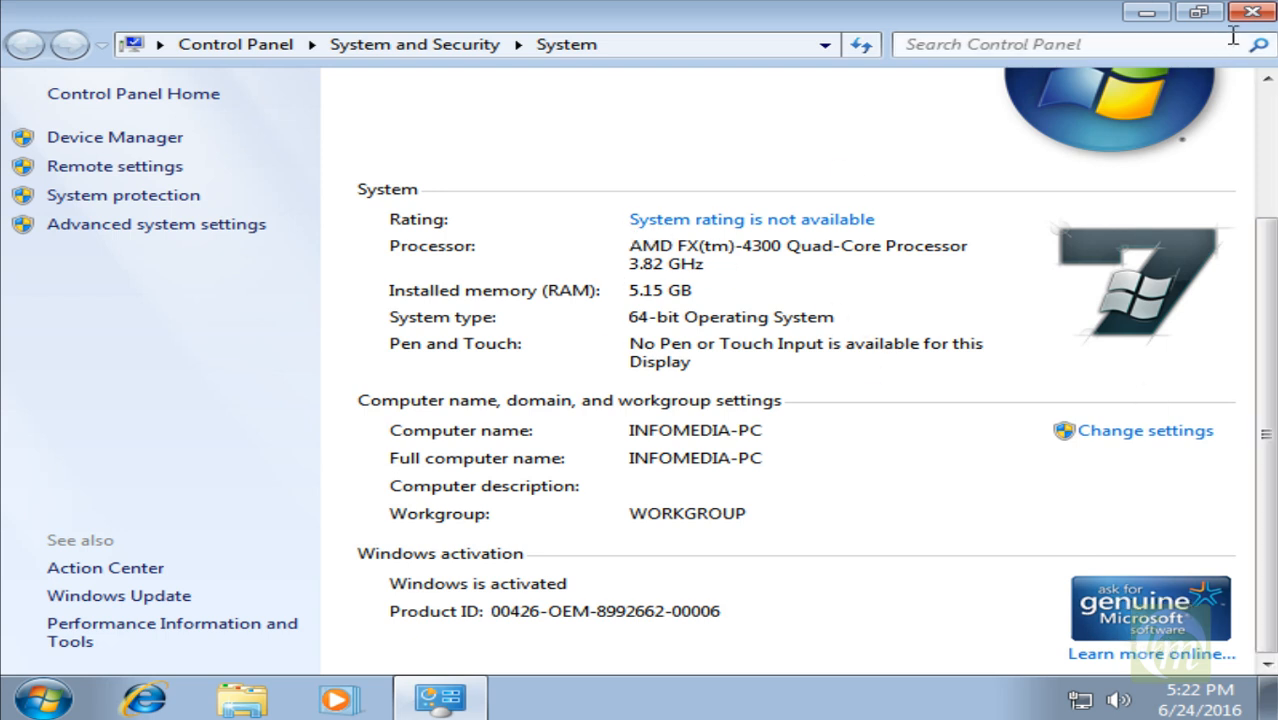
click(1255, 15)
click(345, 212)
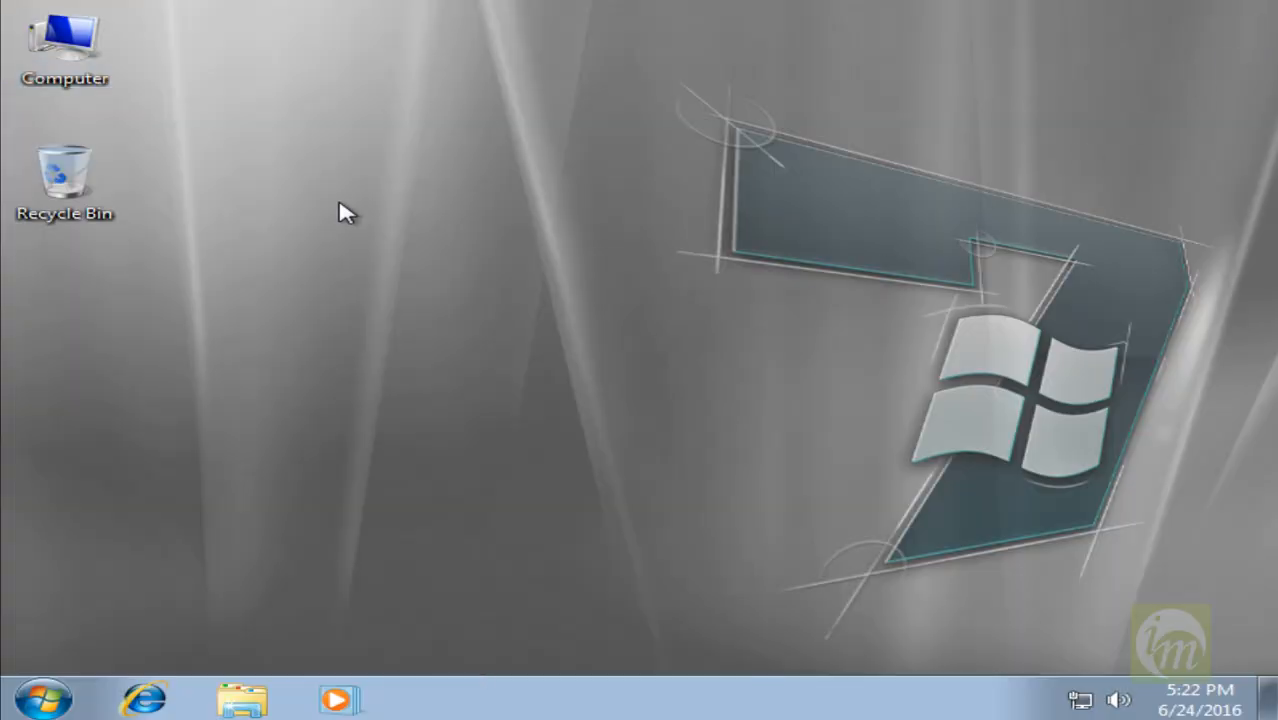